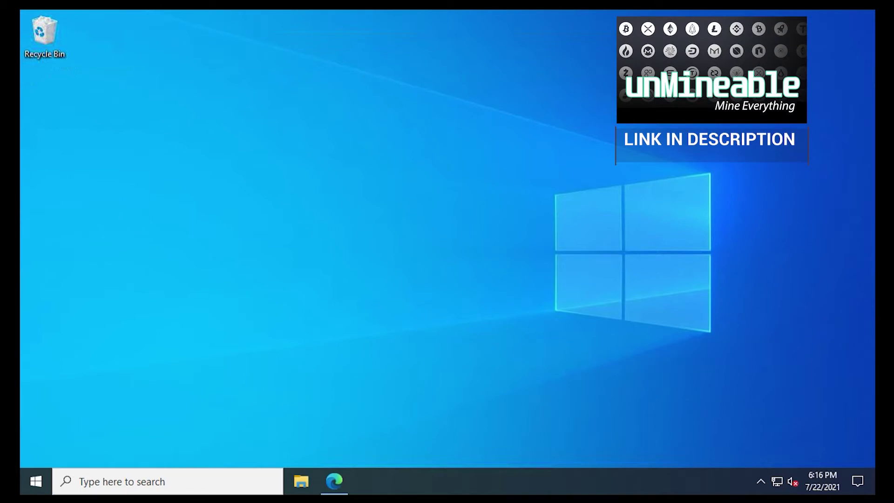
Create a new folder on the desktop through the right-click New > Folder menu
right_click(63, 123)
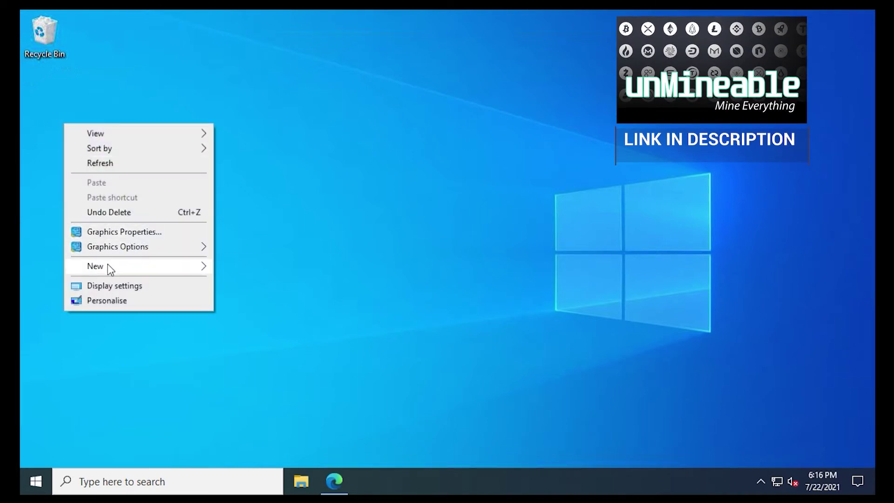
mouse_move(110, 266)
click(222, 265)
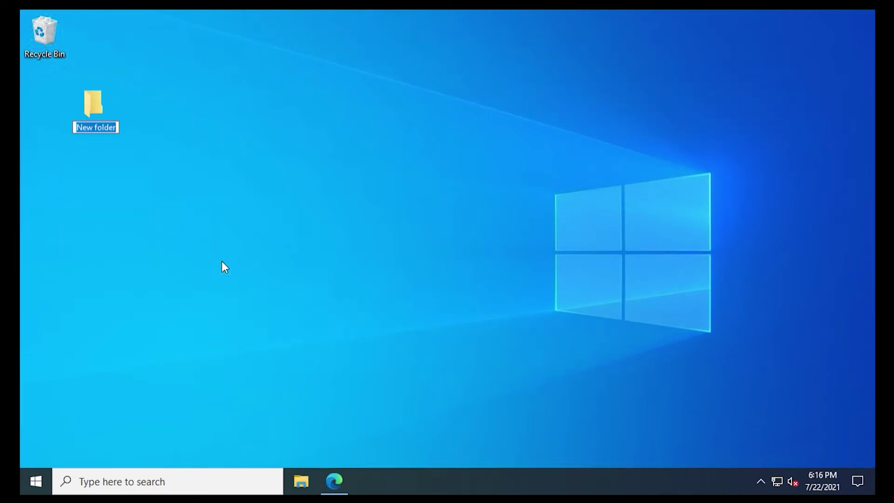
Name the folder MINER, then open Windows Security's Virus & threat protection settings
text(MINER)
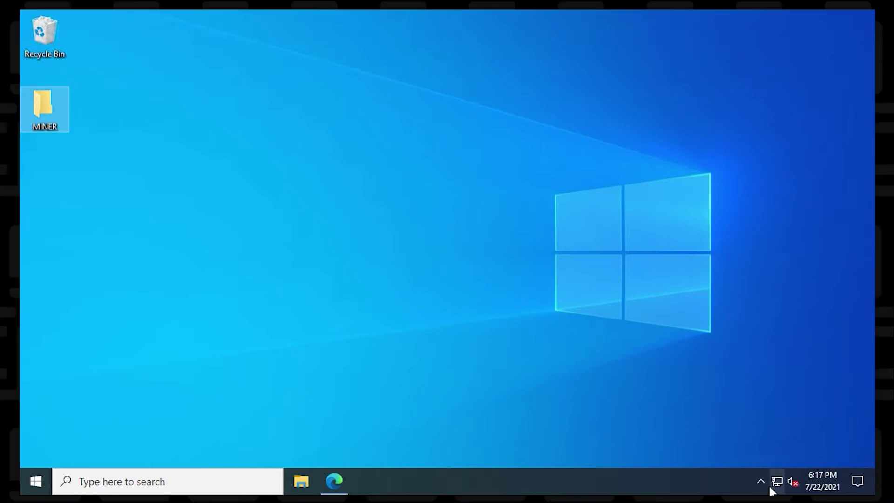
click(761, 482)
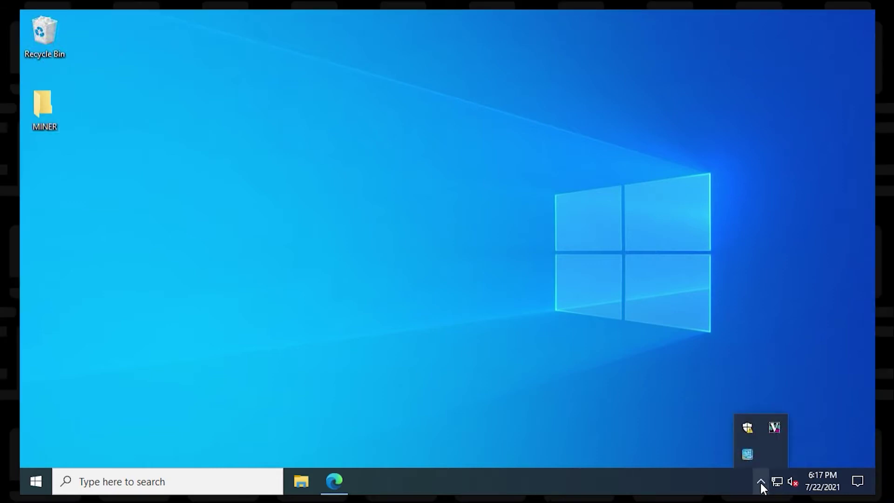
click(749, 431)
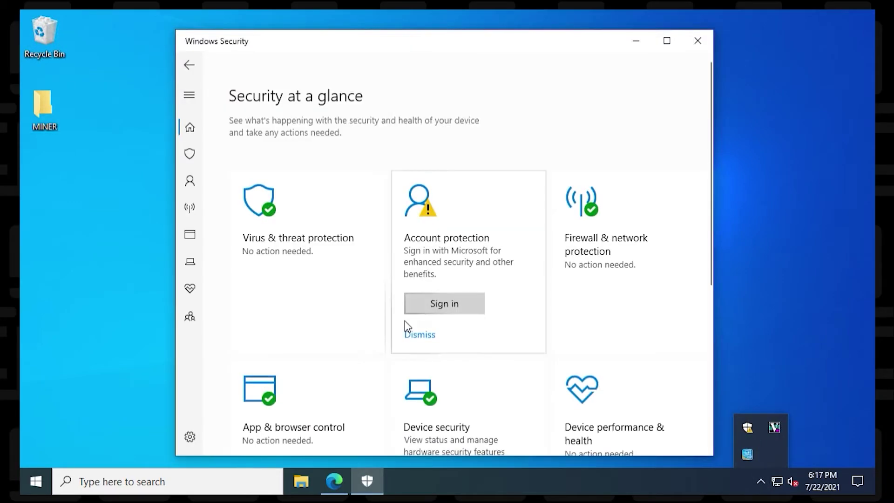
click(336, 275)
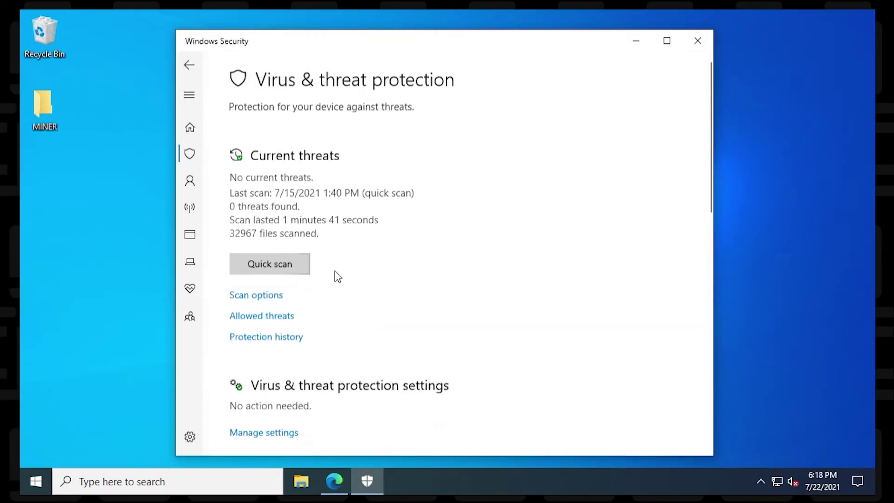
click(265, 433)
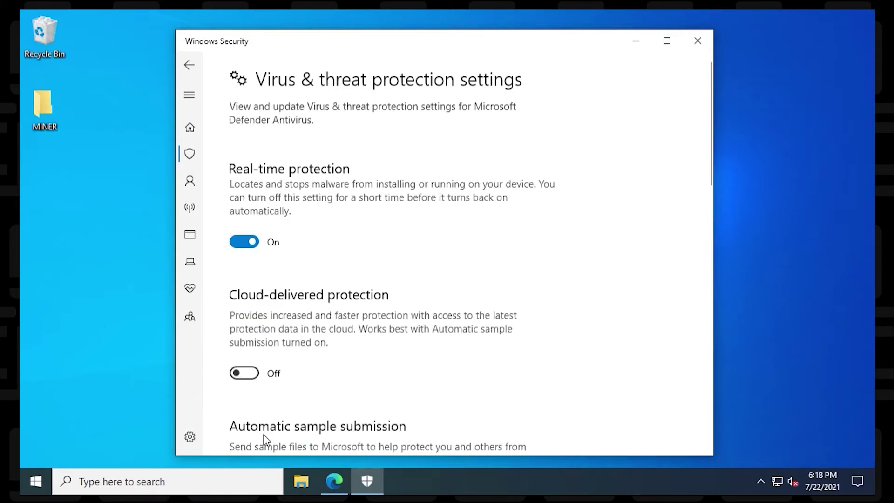
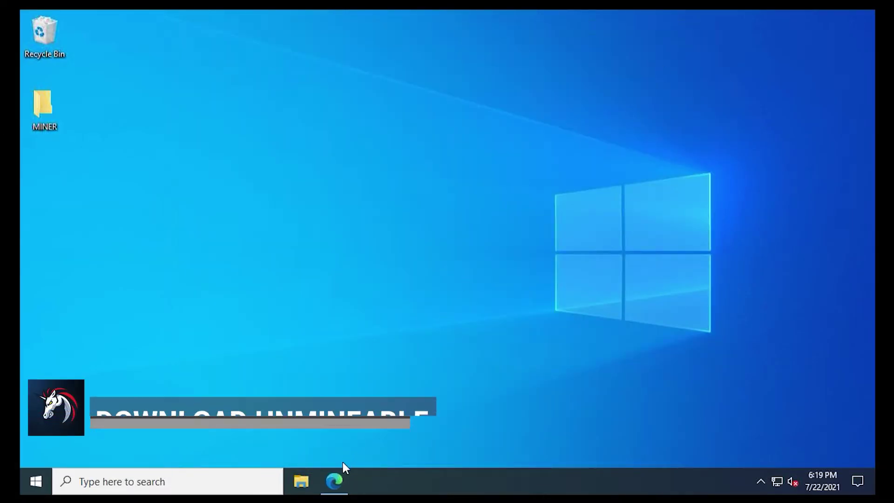
Search Google in Edge for unmineable and open unmineable.com in a maximized window
click(338, 487)
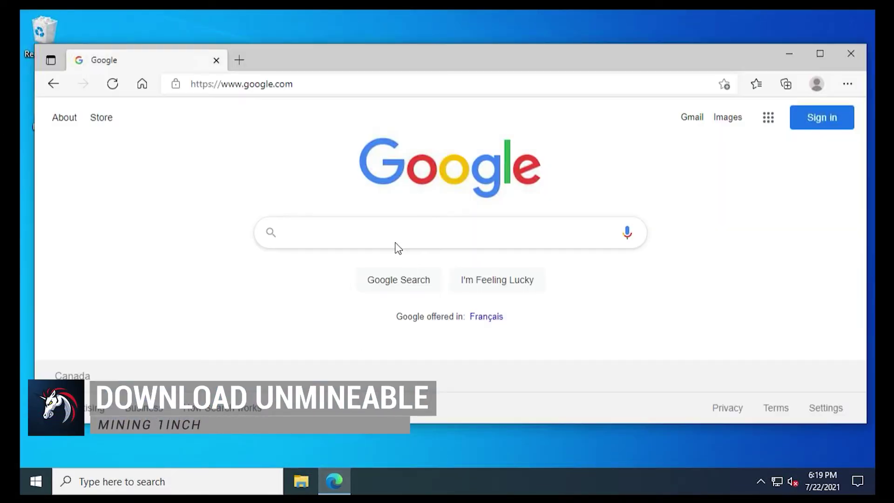
click(422, 245)
text(unineable)
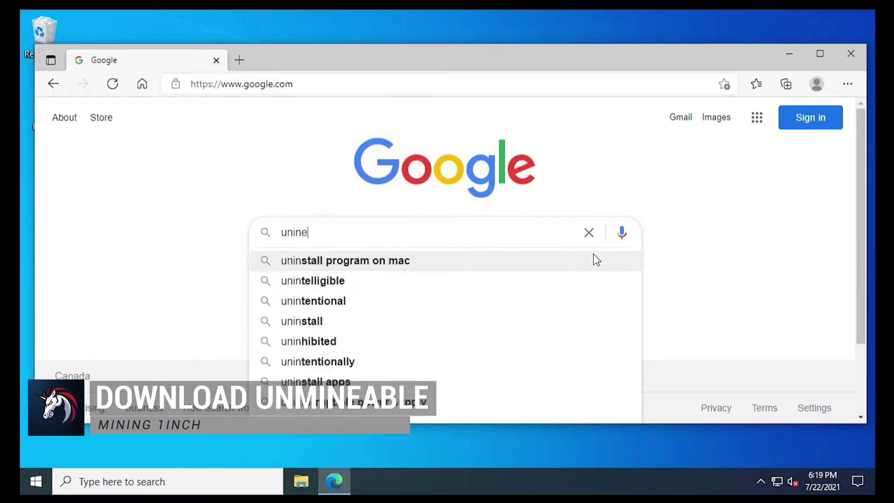
click(593, 256)
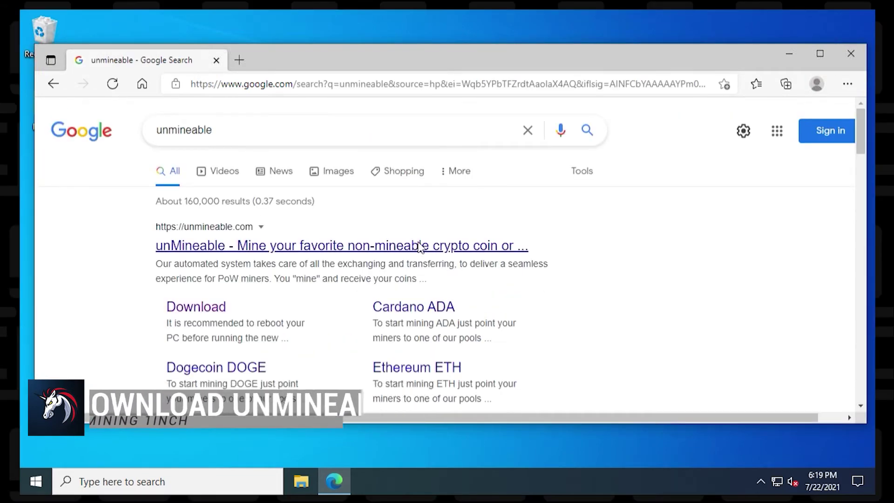
click(416, 239)
click(820, 54)
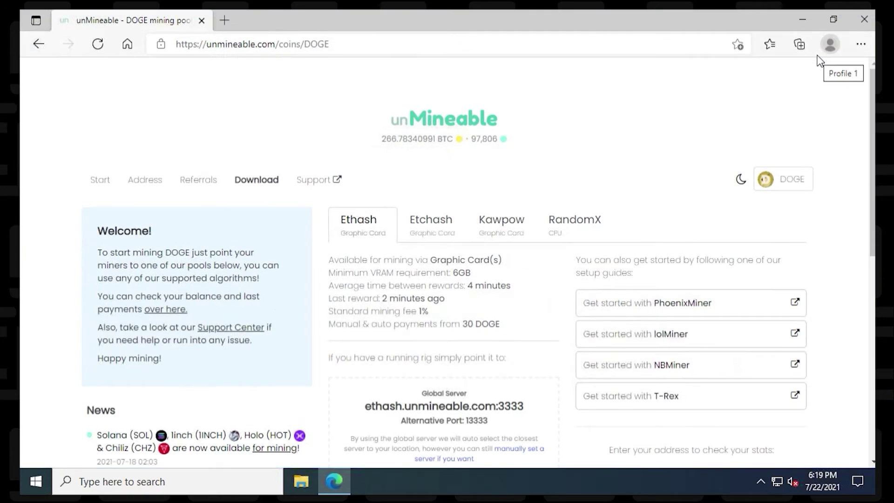
Save the unMineable Miner 1.1.0-beta-mfi package into Desktop\MINER, then close Edge
click(255, 183)
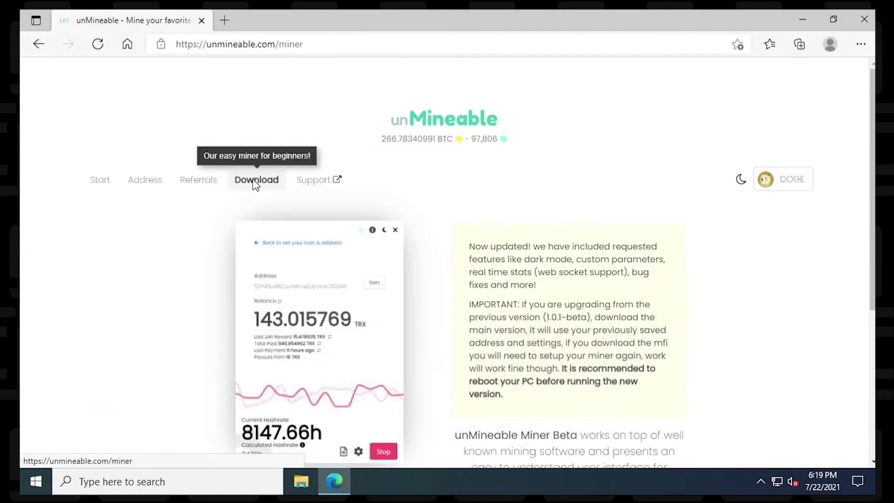
scroll(560, 199, down, 4)
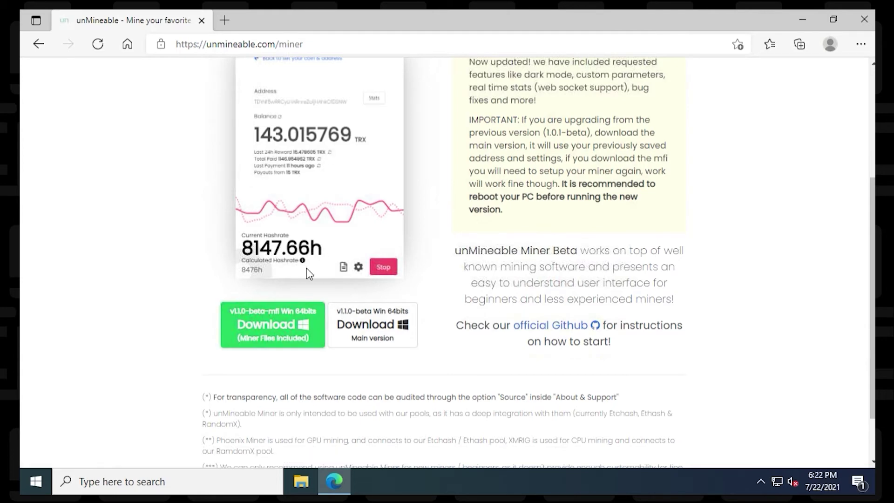
right_click(299, 320)
click(343, 204)
click(75, 87)
double_click(177, 111)
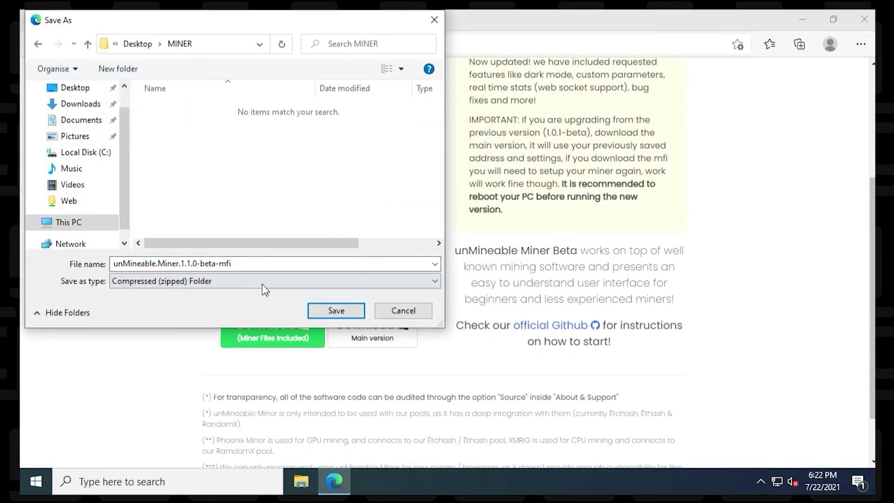
click(336, 310)
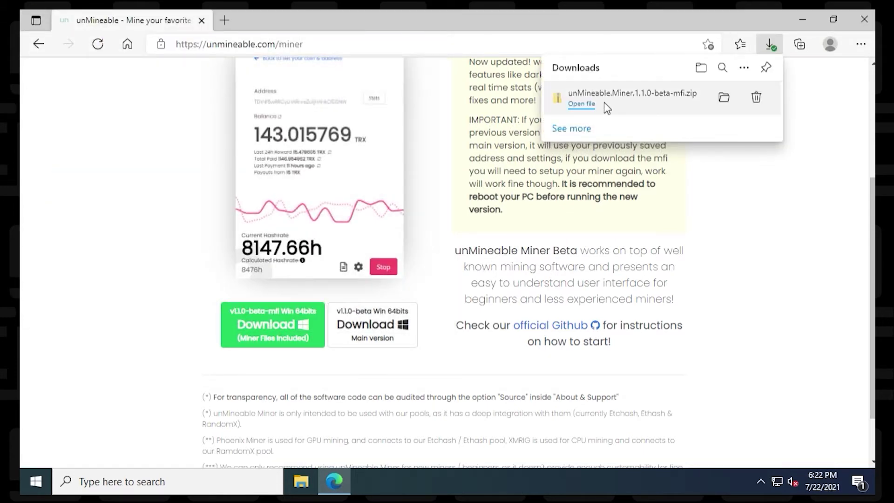
click(865, 19)
Extract the miner zip in the MINER folder into its own folder and start unMineable Miner
double_click(40, 114)
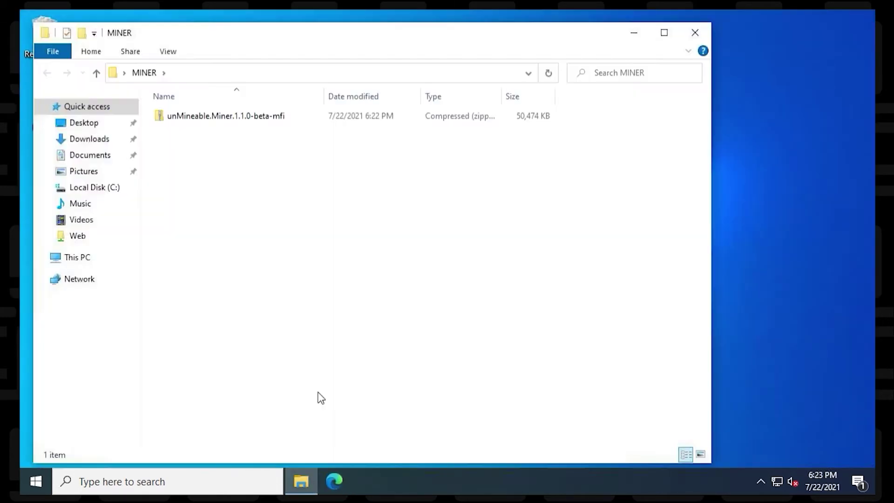
right_click(228, 118)
click(263, 178)
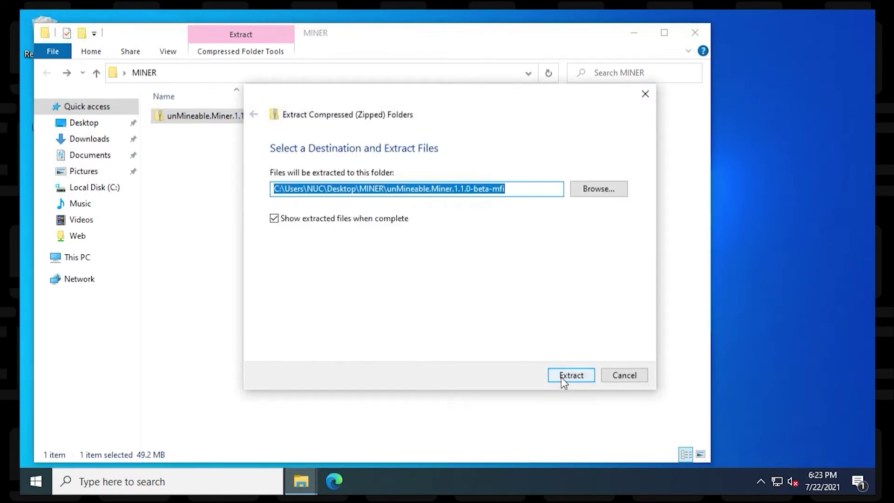
click(564, 378)
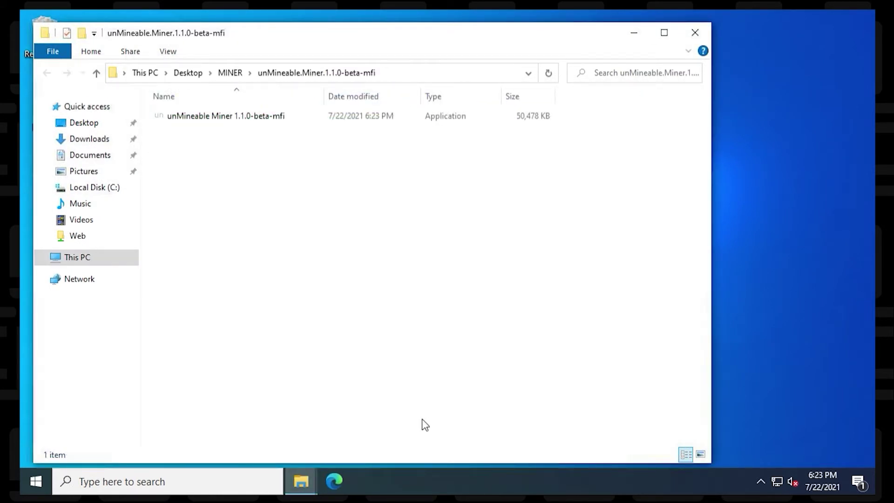
click(233, 122)
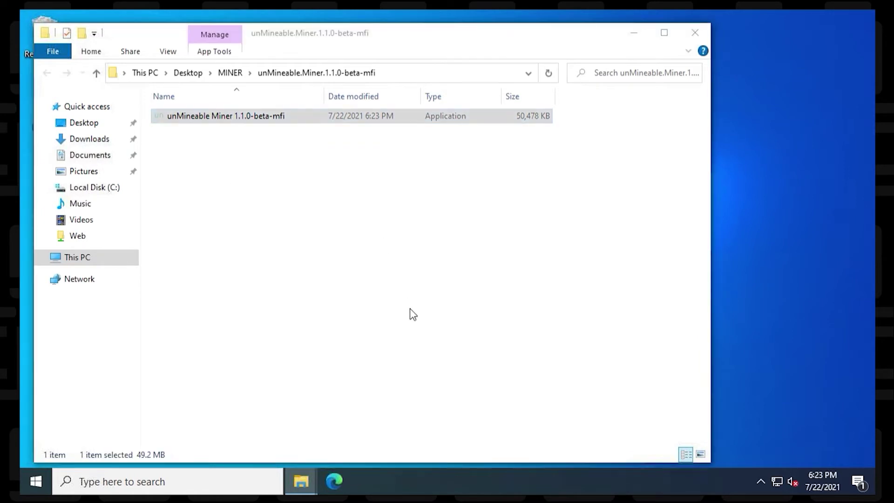
click(637, 33)
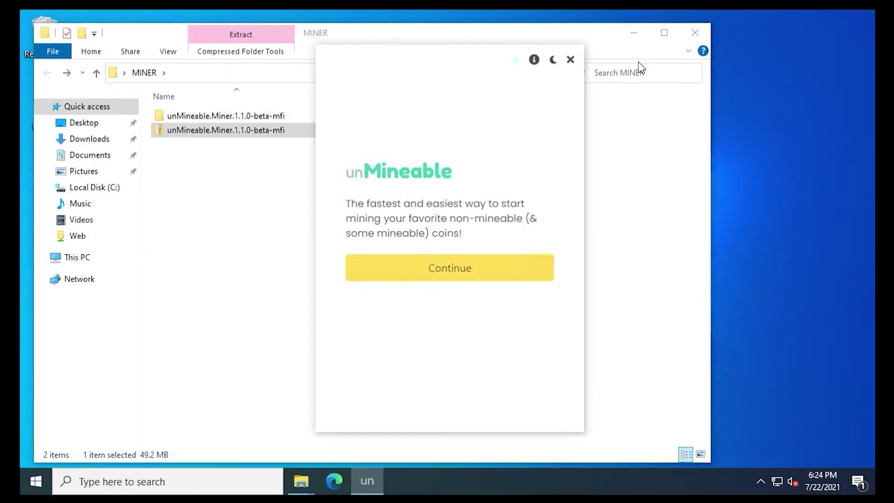
Close File Explorer, continue past the welcome screen with CPU mining, and open the XMRIG releases page
click(677, 44)
click(692, 34)
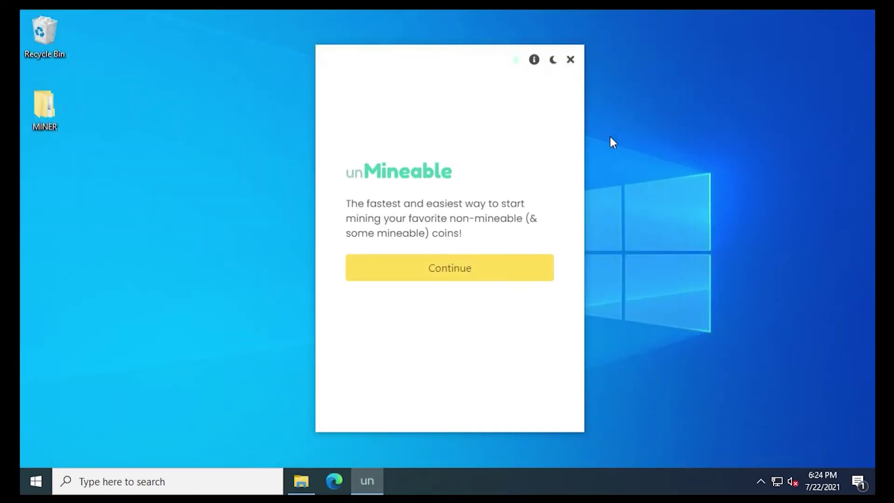
click(477, 270)
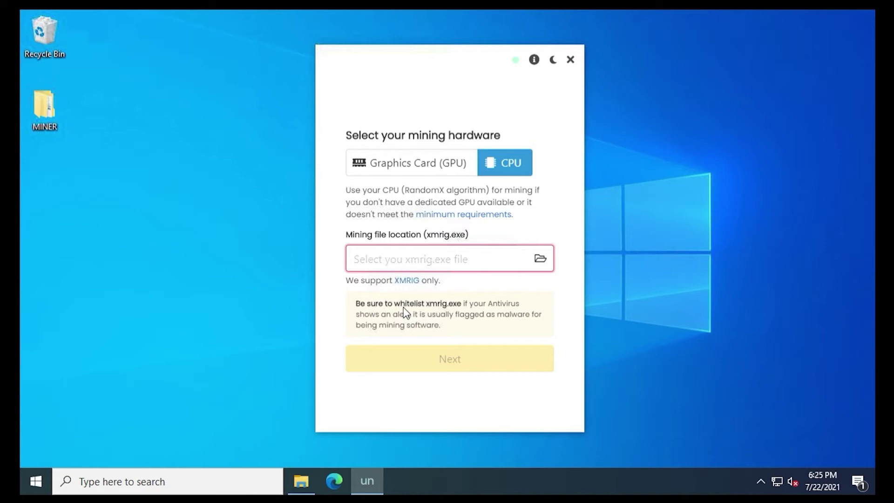
click(407, 280)
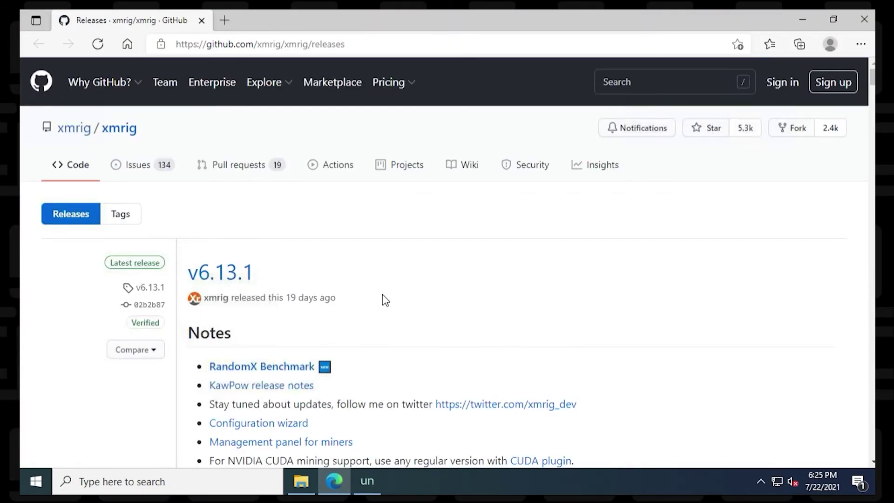
Save xmrig-6.13.1-msvc-win64.zip from the GitHub release assets into the MINER folder
scroll(387, 300, down, 15)
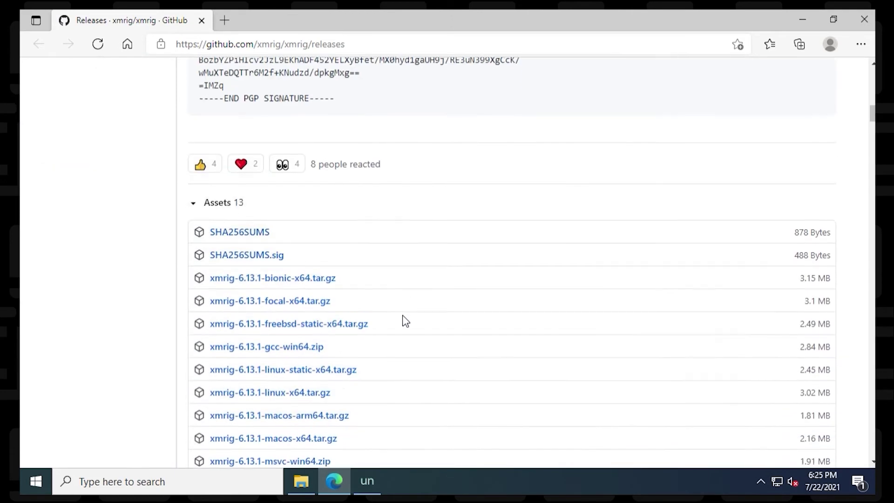
scroll(403, 317, down, 4)
scroll(403, 315, up, 1)
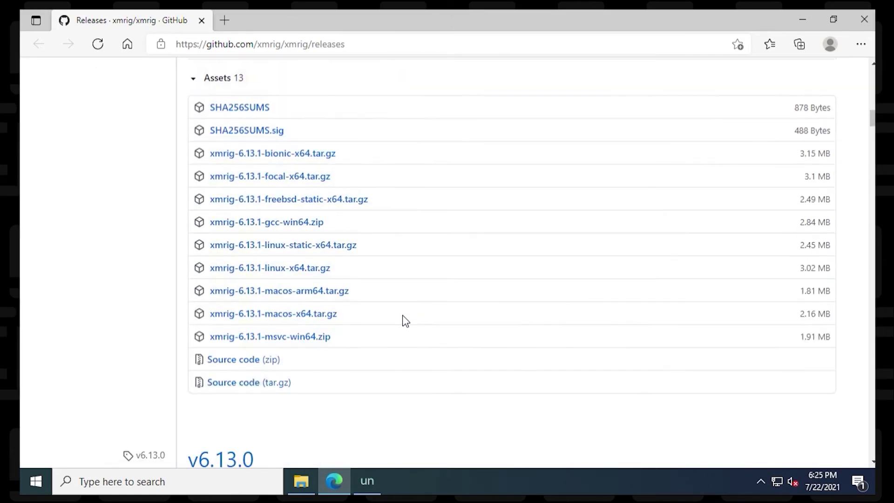
right_click(294, 342)
click(362, 223)
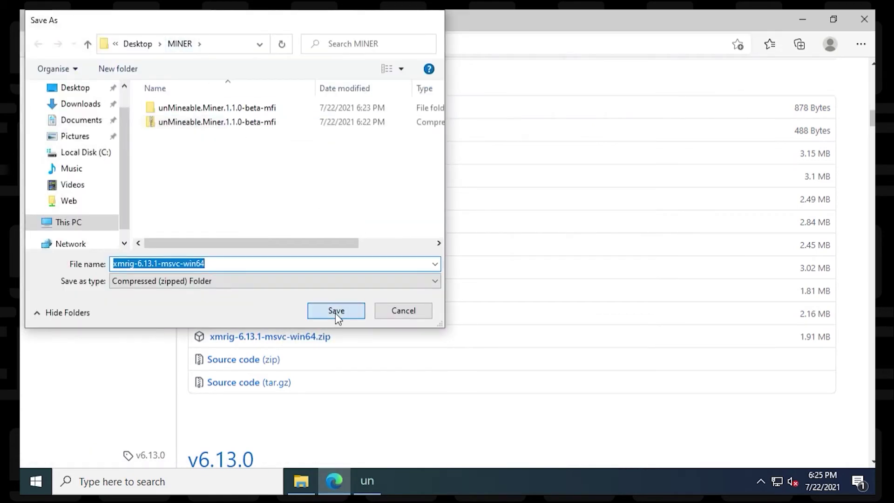
click(336, 313)
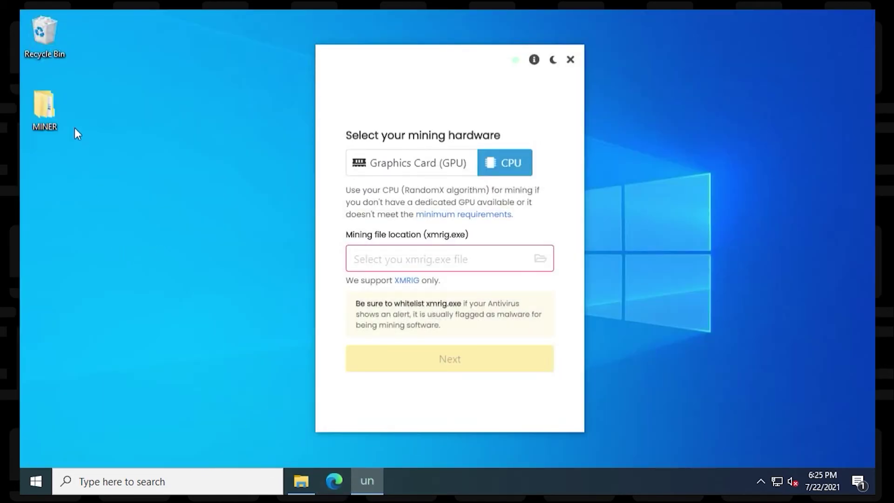
double_click(45, 117)
Extract the xmrig zip into its own folder inside MINER and close the xmrig-6.13.1 window
right_click(231, 148)
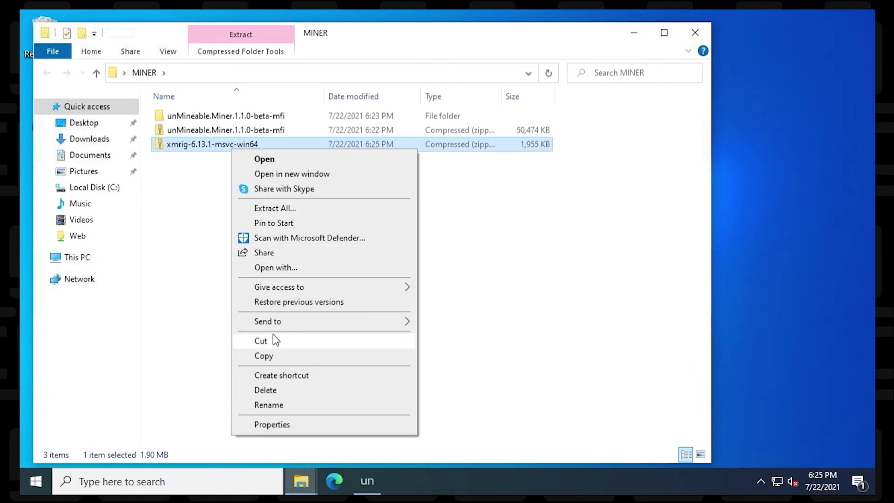
click(279, 210)
click(578, 373)
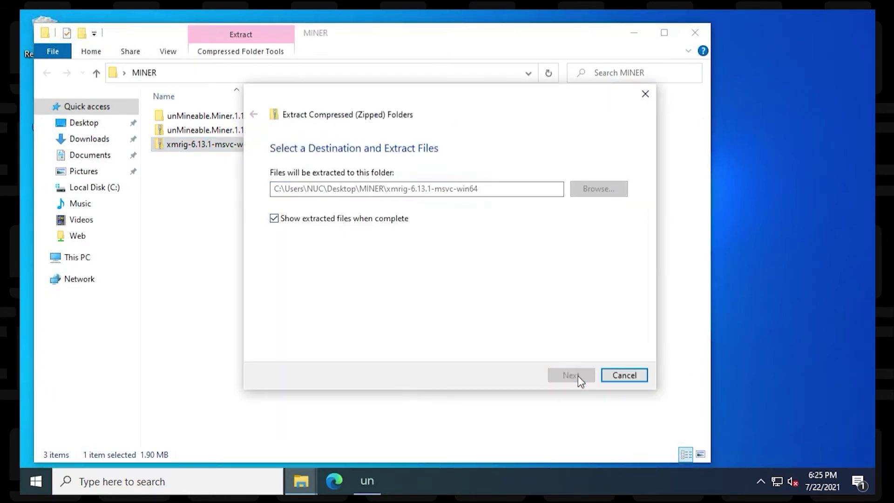
double_click(218, 120)
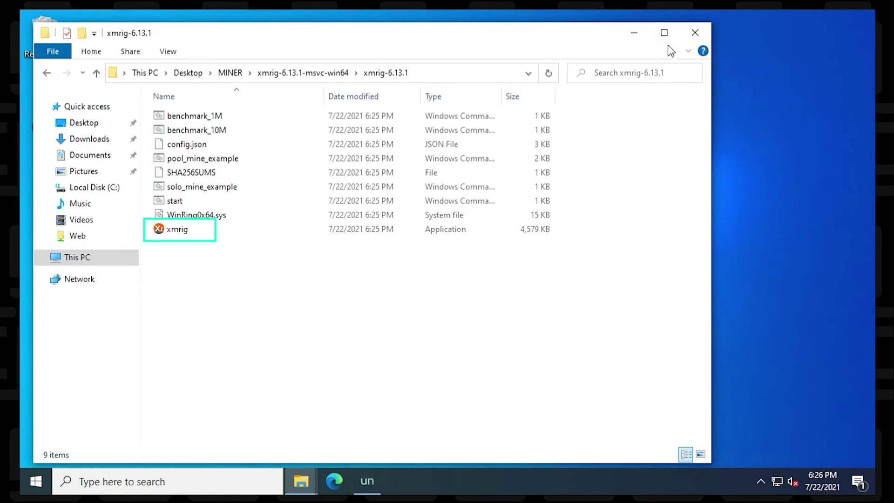
click(694, 32)
Set xmrig.exe from MINER\xmrig-6.13.1-msvc-win64\xmrig-6.13.1 as the CPU mining file
click(695, 32)
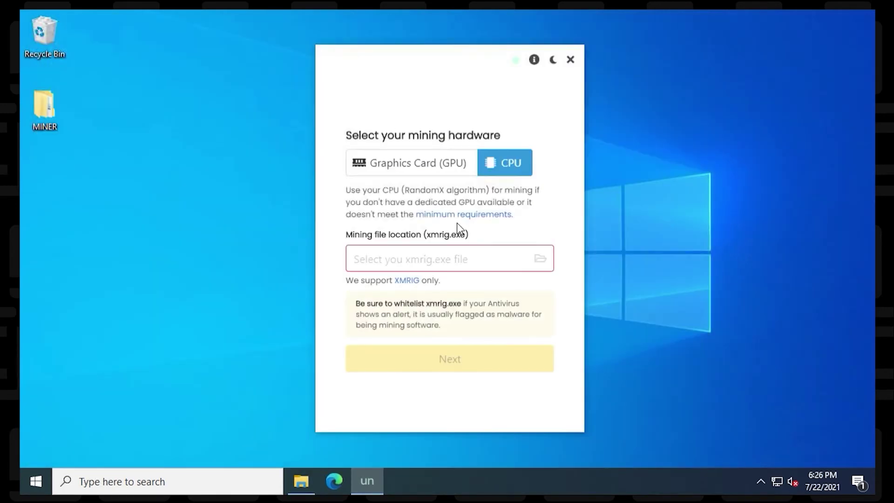
click(540, 258)
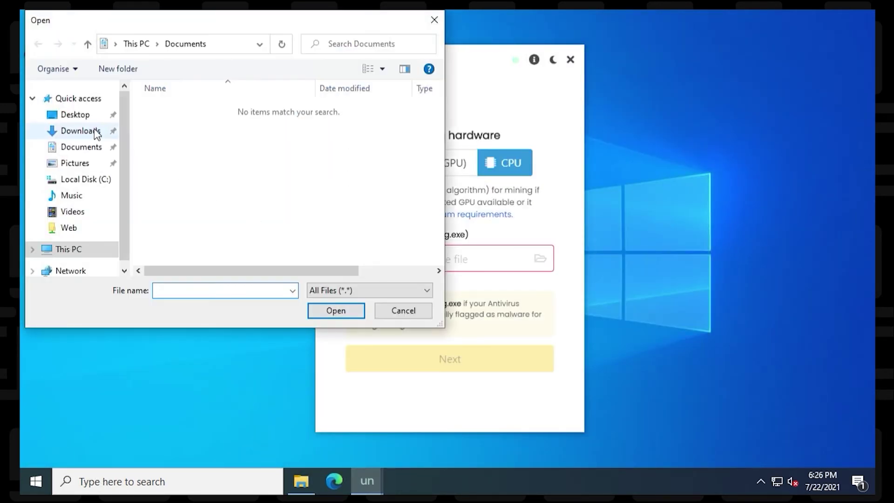
click(80, 114)
double_click(173, 104)
double_click(189, 120)
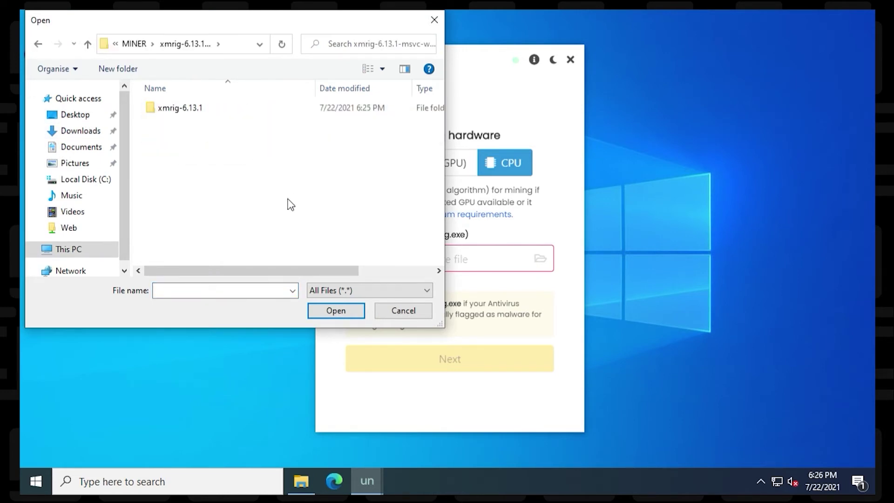
double_click(182, 108)
double_click(189, 225)
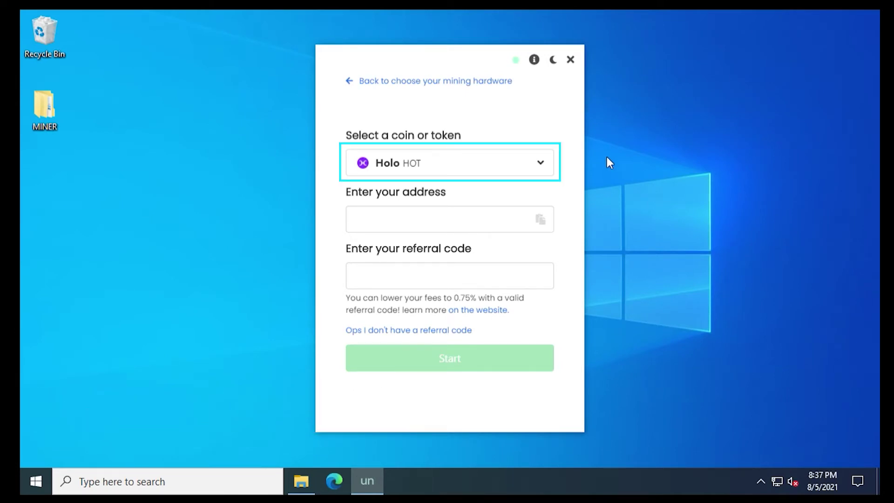
Open the coin list and filter it by typing 1
click(521, 159)
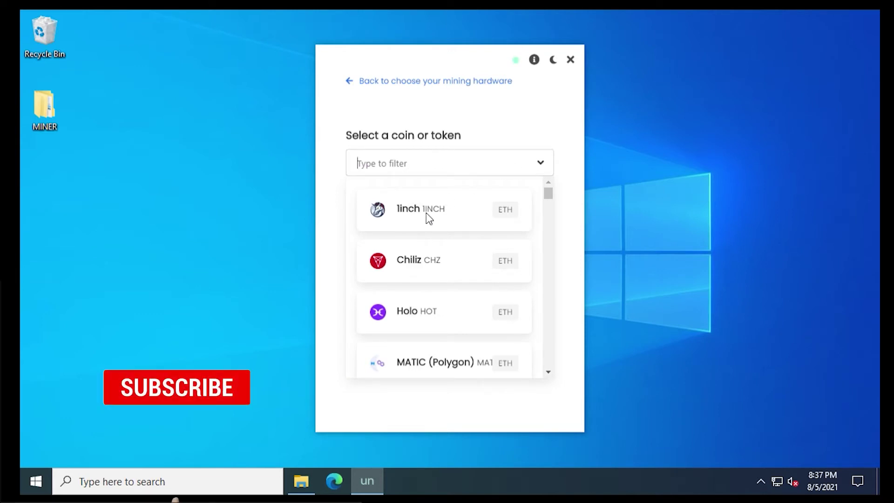
text(1)
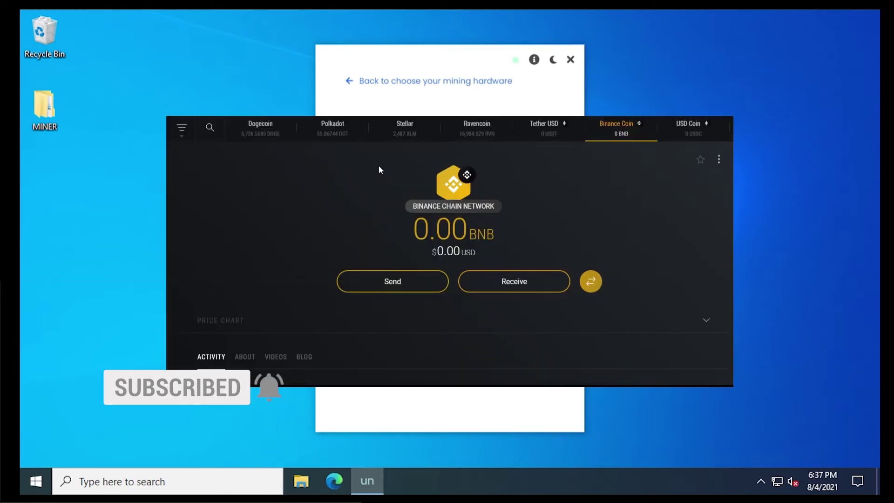
Find the 1inch asset in Exodus and copy its receive address
click(214, 129)
text(1inch)
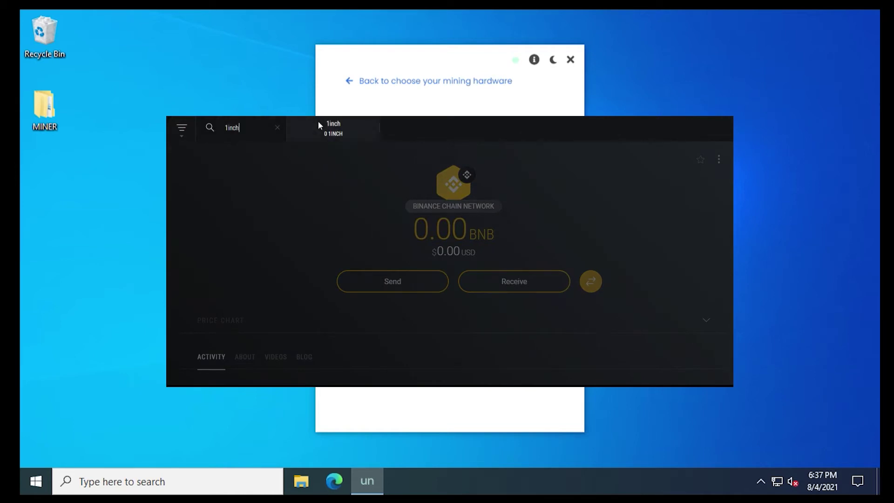
click(318, 123)
click(491, 277)
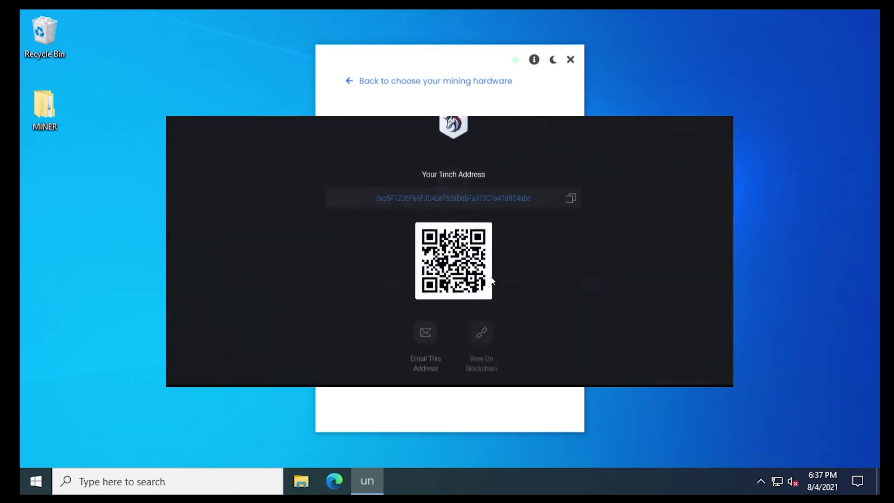
click(572, 196)
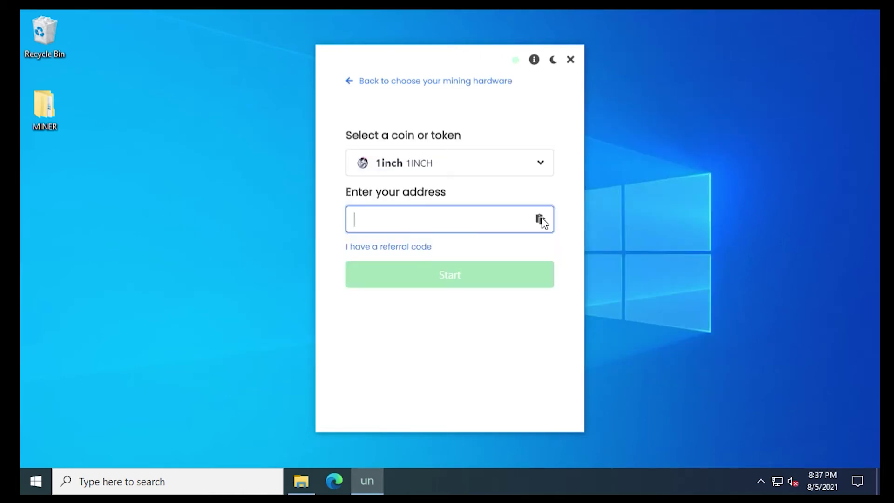
Paste the copied Exodus 1inch address into the miner's wallet address field
click(541, 218)
key(Tab)
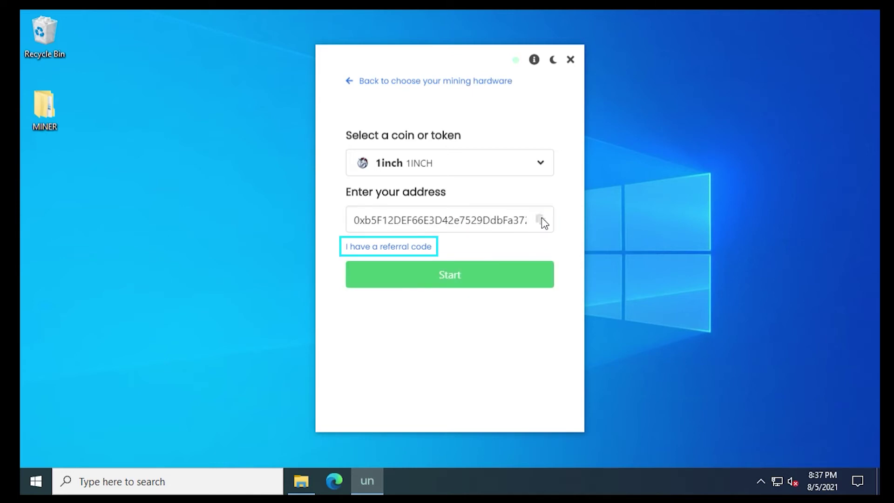
key(Tab)
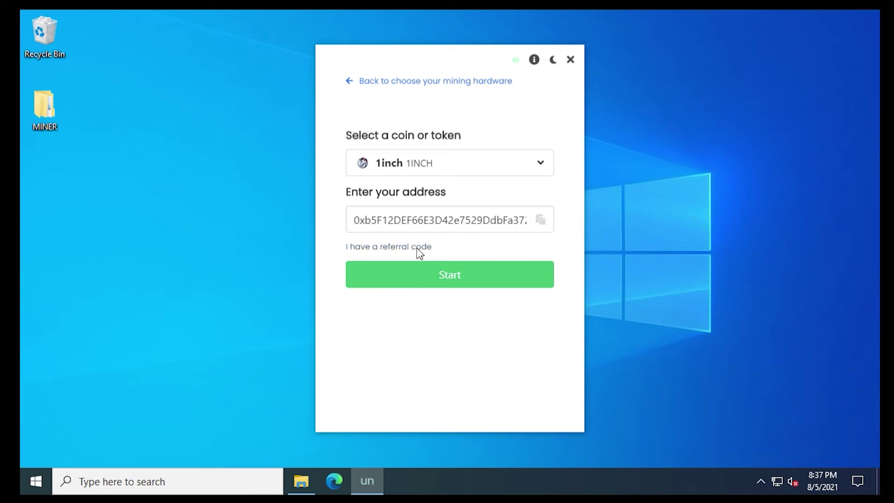
Enter the referral code and start mining 1INCH on the CPU
click(420, 249)
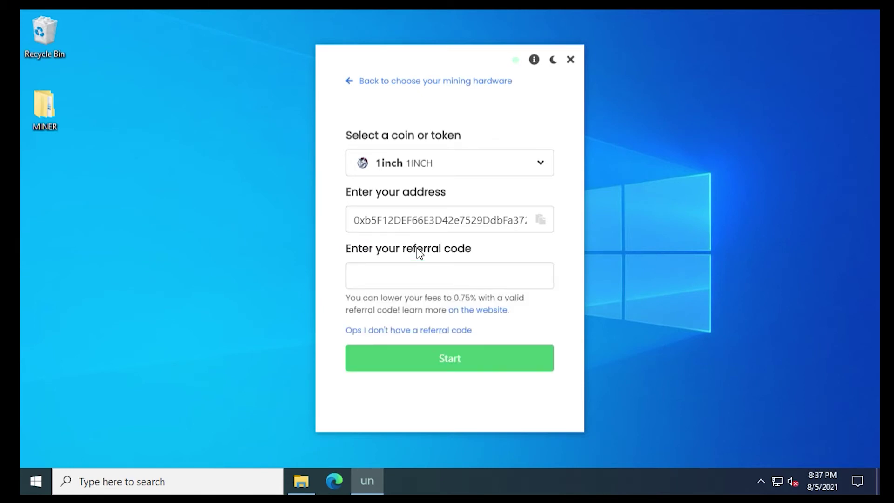
click(359, 279)
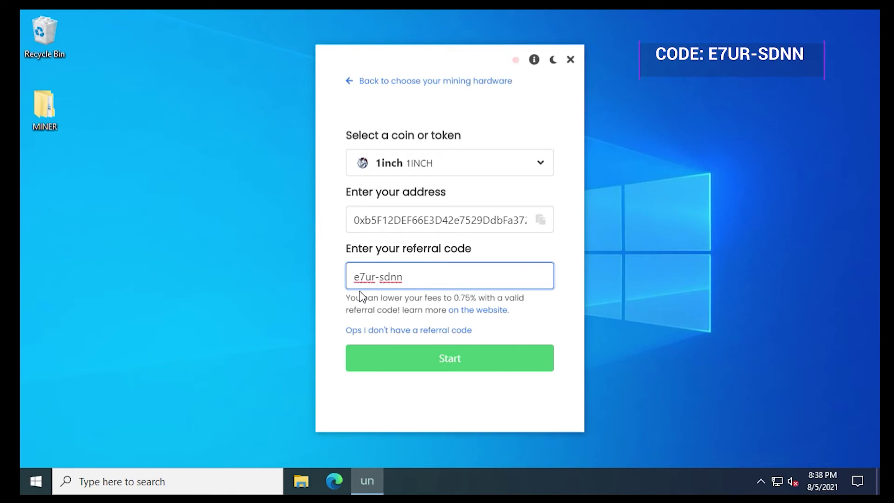
click(421, 369)
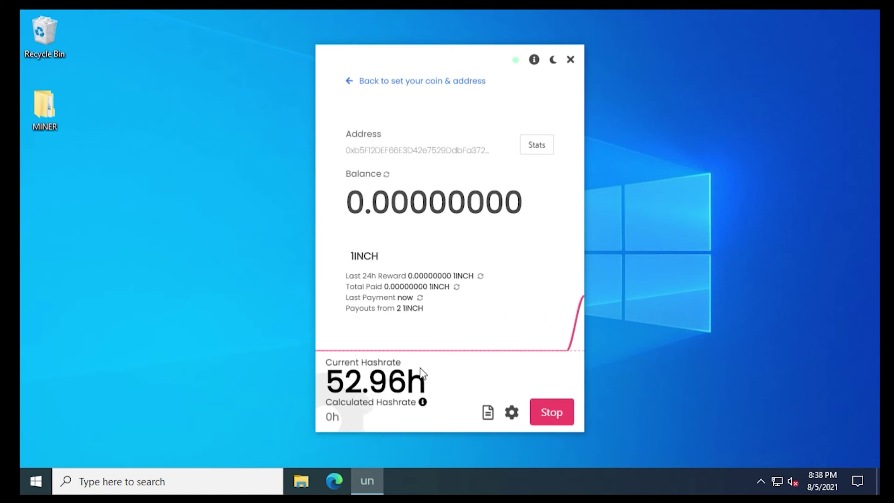
Open the unmineable.com 1INCH stats page for the mining address from the miner
click(537, 148)
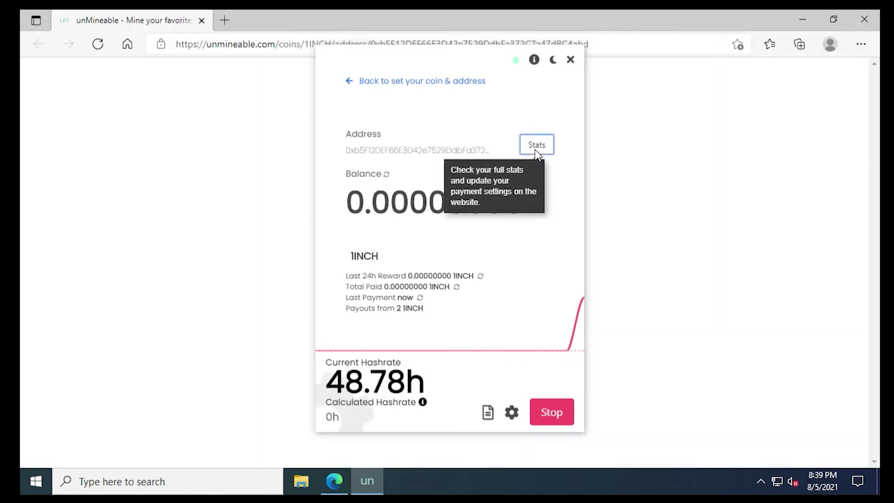
Bring the Edge stats page forward and scroll down to the Workers tab, which shows no workers online
click(647, 22)
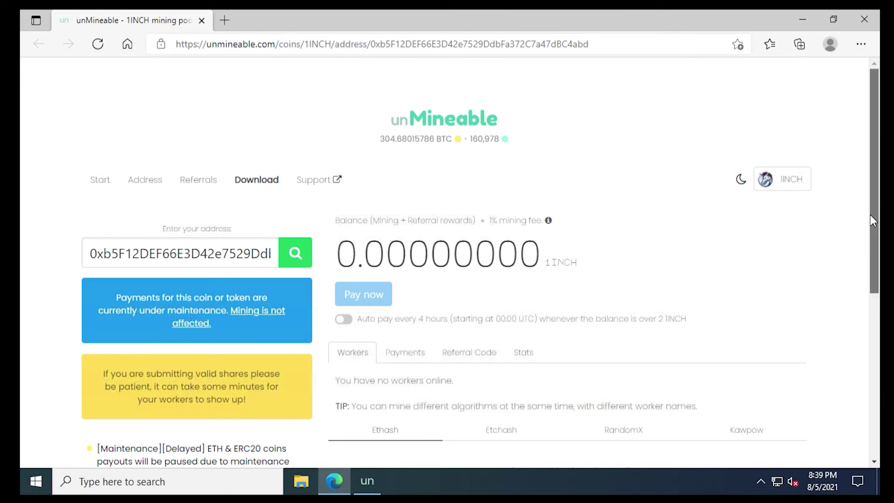
drag(871, 218, 865, 290)
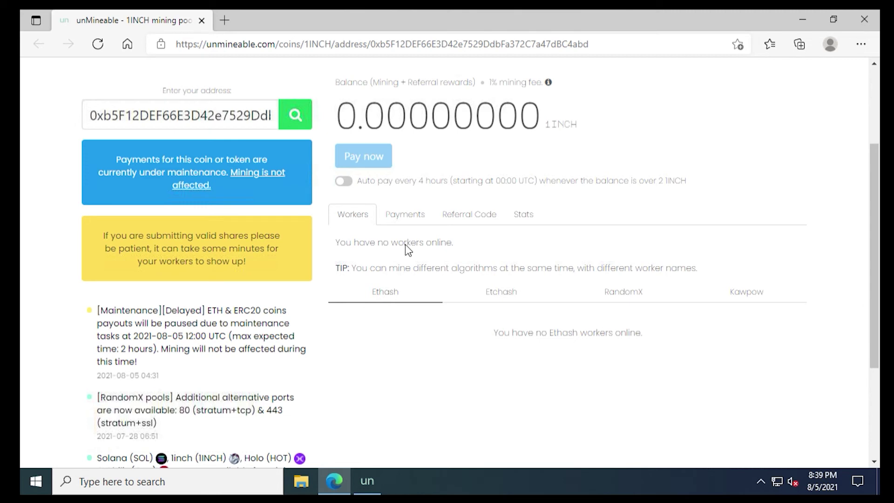
Look over the address's payout history, referral code details and balance stats table
click(405, 208)
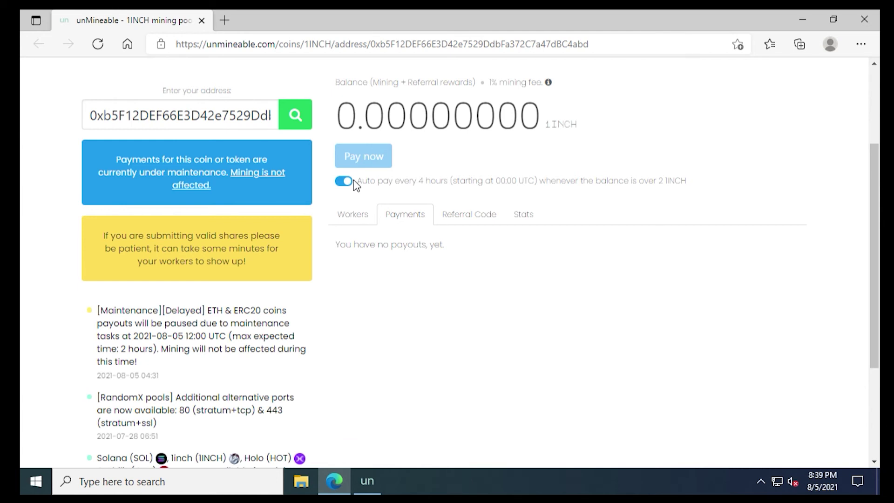
click(463, 223)
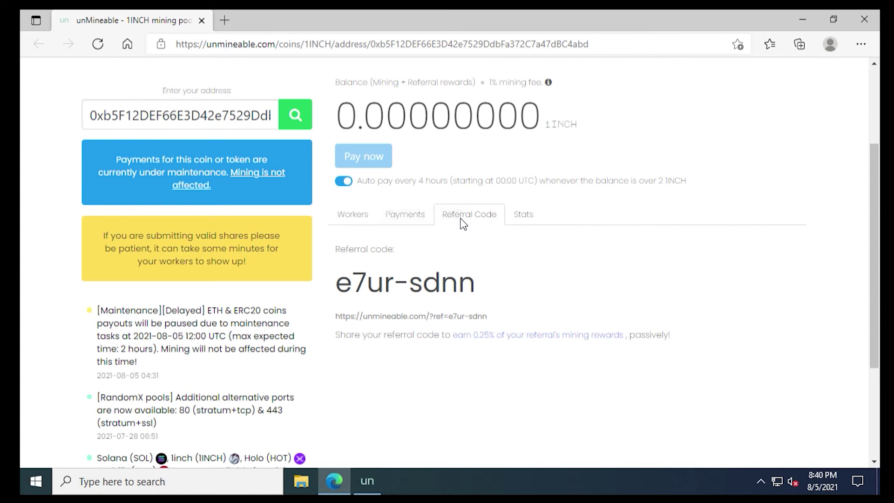
click(531, 228)
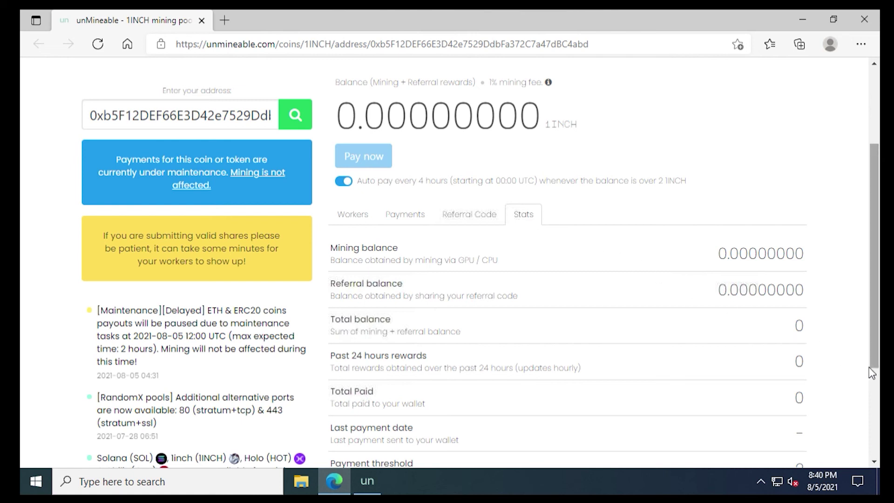
Scroll the Stats table down to the payment threshold of 2 and the 1% fee, then close Edge
scroll(872, 372, down, 2)
scroll(871, 393, down, 1)
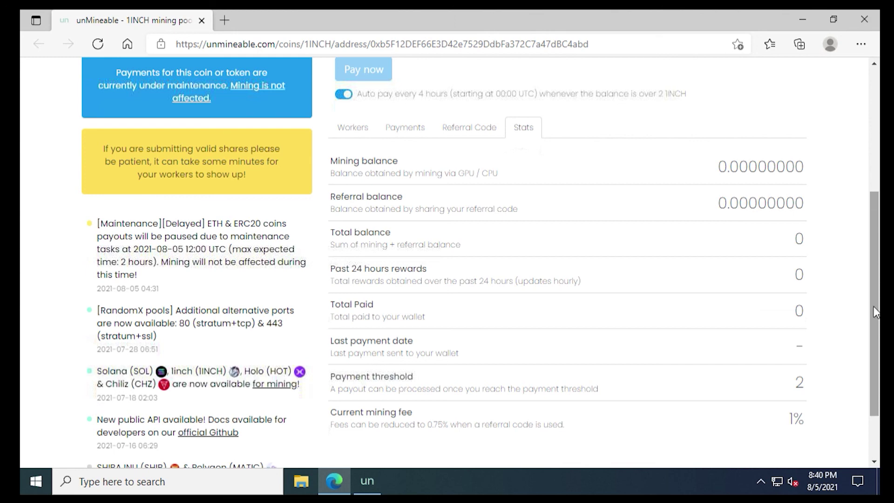
click(849, 19)
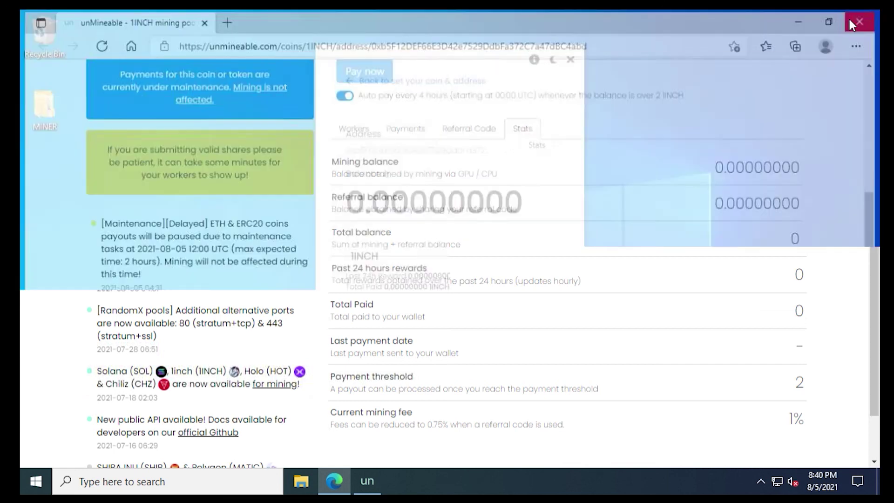